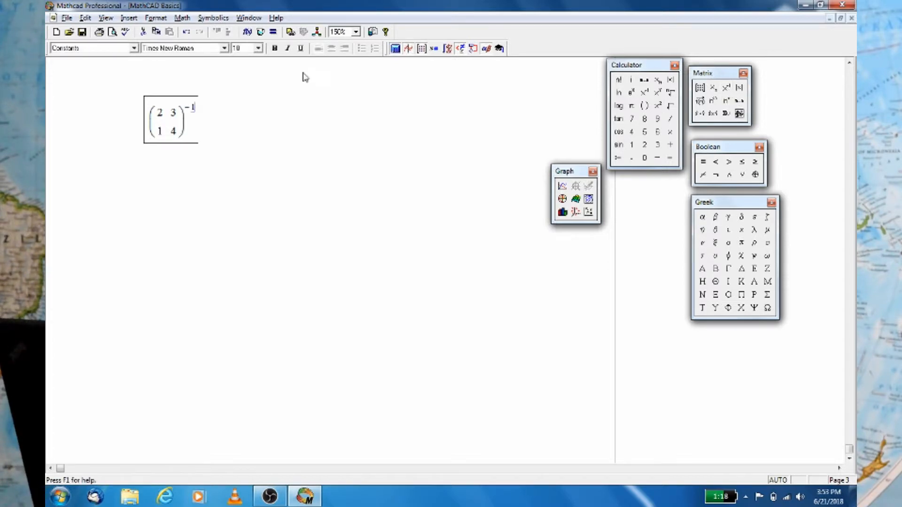
Step: Evaluate the inverse of the 2×2 matrix numerically
{"action": "key", "text": "equal"}
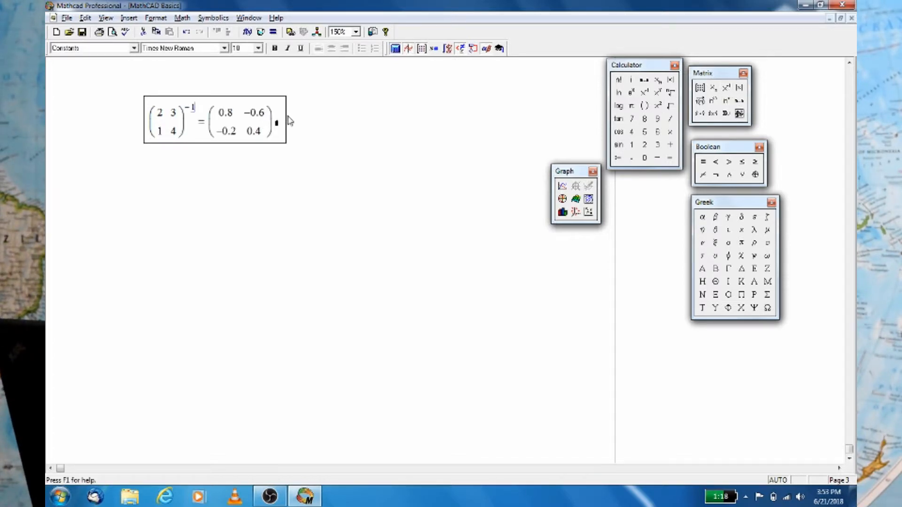
{"action": "left_click", "coordinate": [331, 126]}
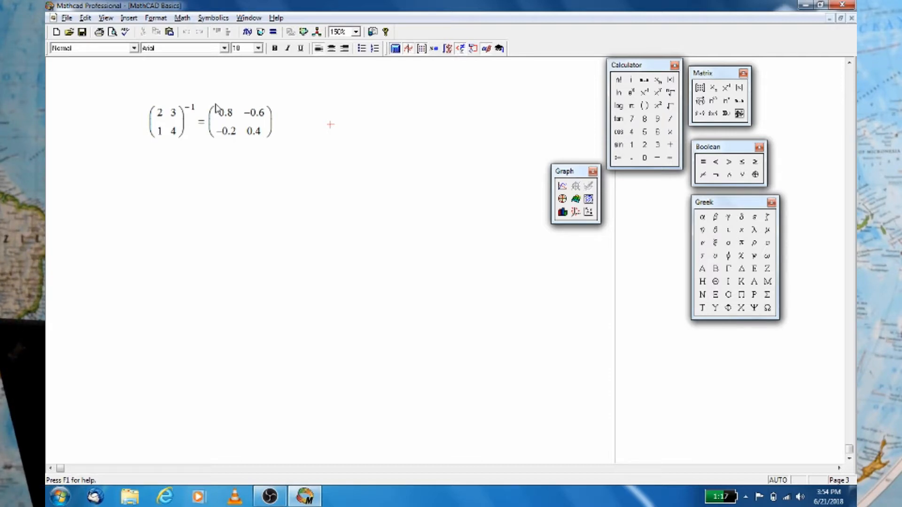
Step: Define the variable Data as an empty matrix with 3 rows and 2 columns, and move it rightward below the inverse result
{"action": "left_click", "coordinate": [134, 166]}
{"action": "left_click", "coordinate": [107, 179]}
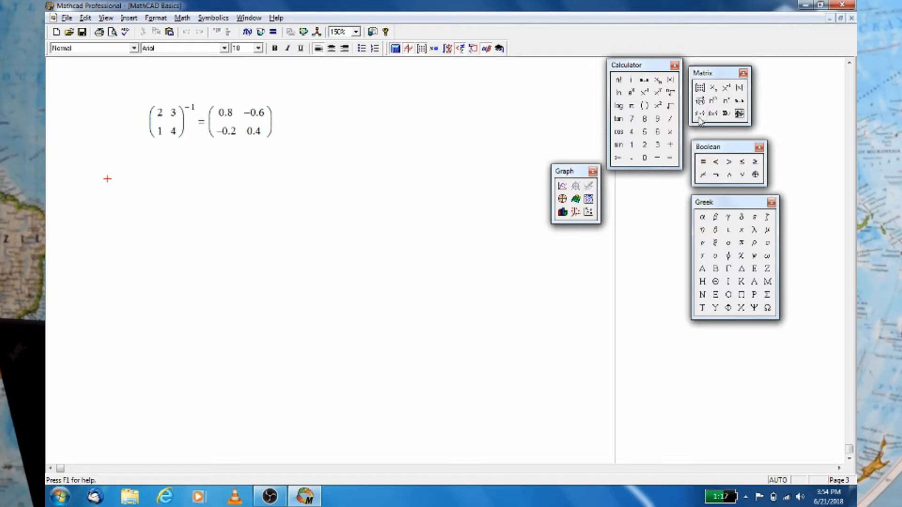
{"action": "left_click", "coordinate": [115, 172]}
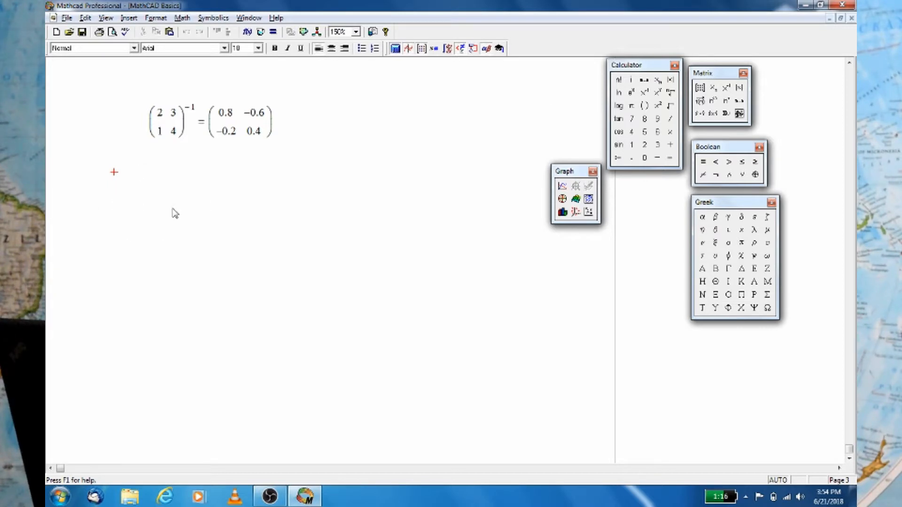
{"action": "type", "text": "Data "}
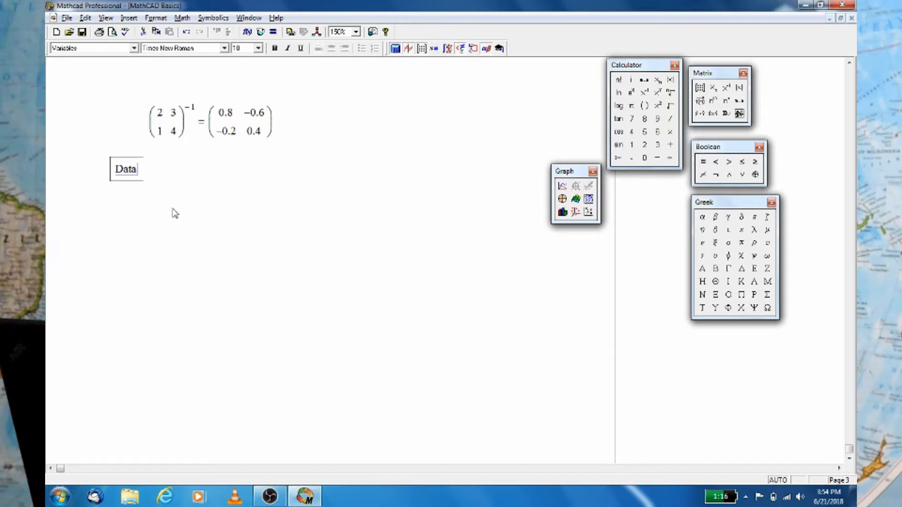
{"action": "type", "text": ":="}
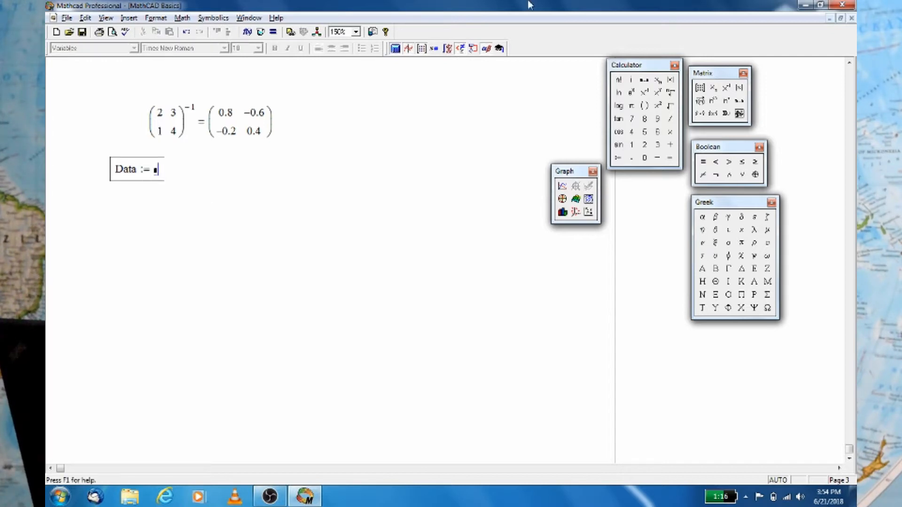
{"action": "left_click", "coordinate": [700, 90]}
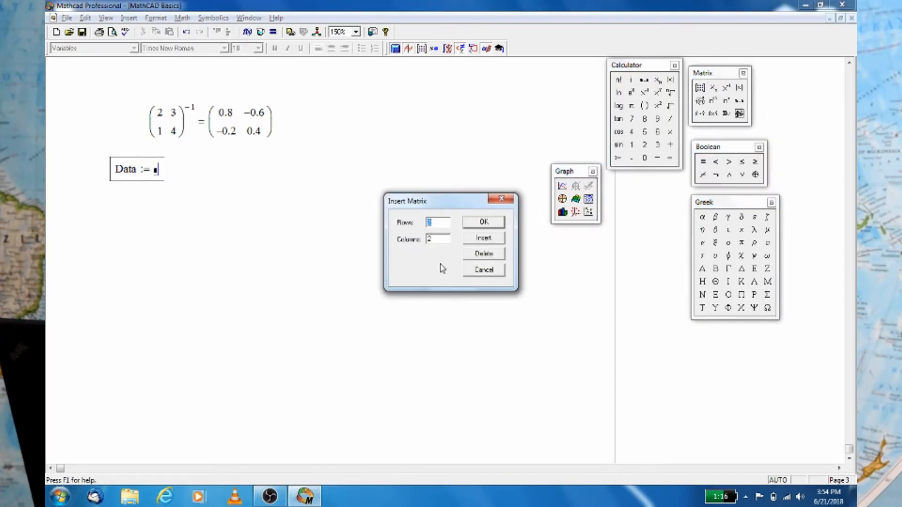
{"action": "type", "text": "3"}
{"action": "left_click", "coordinate": [482, 223]}
{"action": "left_click_drag", "start_coordinate": [142, 137], "coordinate": [311, 157]}
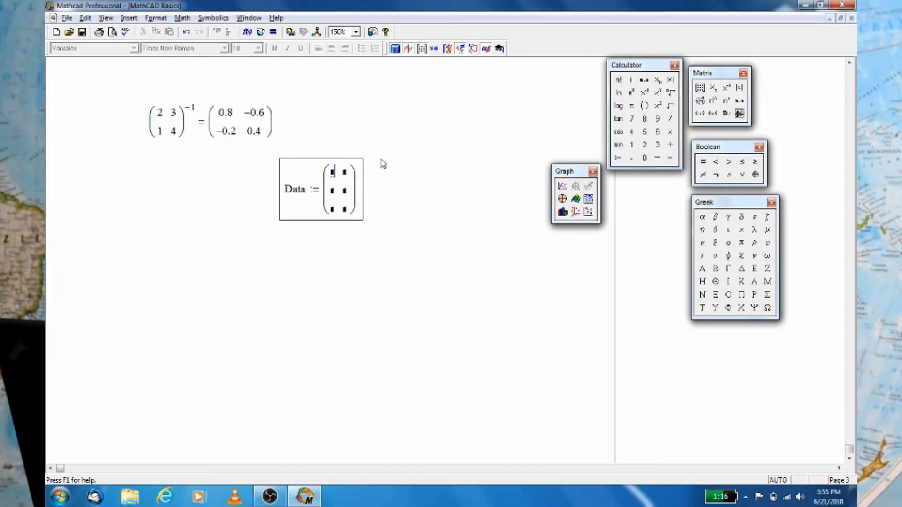
Step: Fill the Data matrix with the rows 85, 100; 30, 120; and 0, 130
{"action": "type", "text": "85"}
{"action": "key", "text": "Tab"}
{"action": "type", "text": "100"}
{"action": "key", "text": "Tab"}
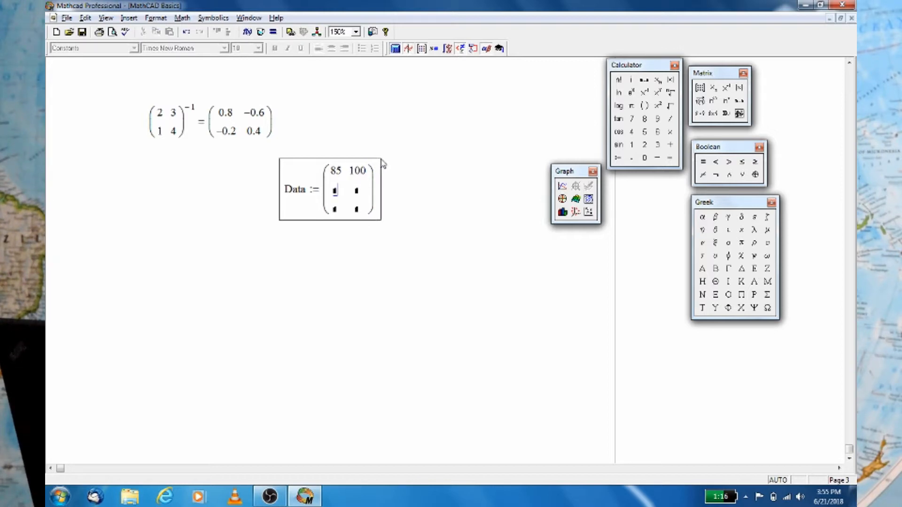
{"action": "type", "text": "30"}
{"action": "key", "text": "Tab"}
{"action": "type", "text": "120"}
{"action": "key", "text": "Tab"}
{"action": "type", "text": "0"}
{"action": "key", "text": "Tab"}
{"action": "type", "text": "130"}
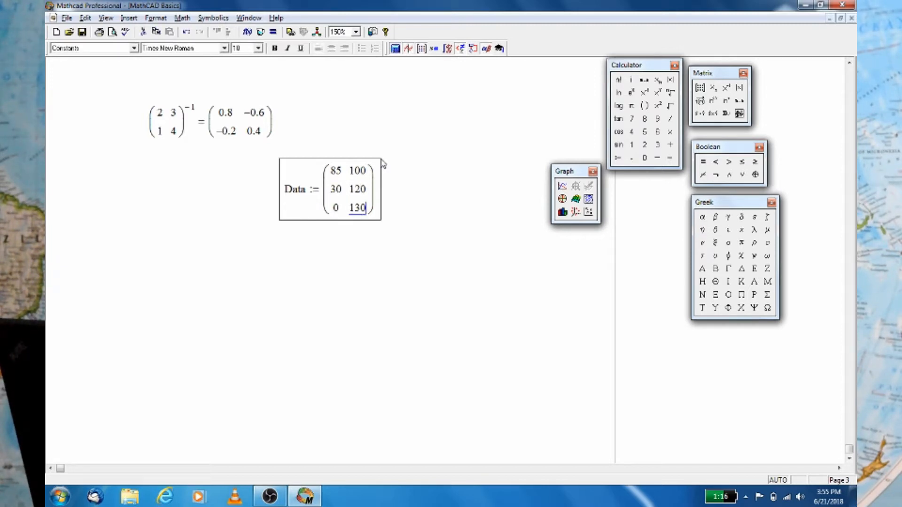
{"action": "left_click", "coordinate": [334, 292]}
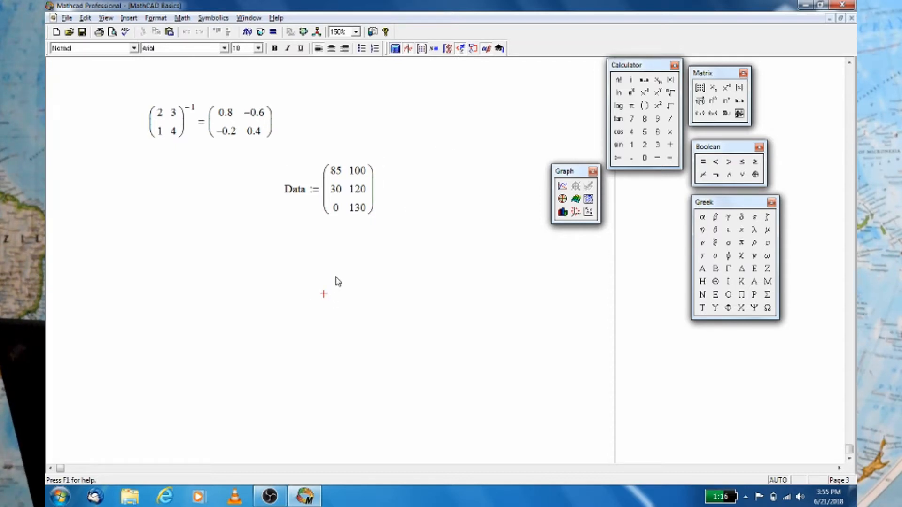
Step: Define the variable Case as 2 to the left of the Data matrix
{"action": "left_click", "coordinate": [111, 210]}
{"action": "type", "text": "Case := "}
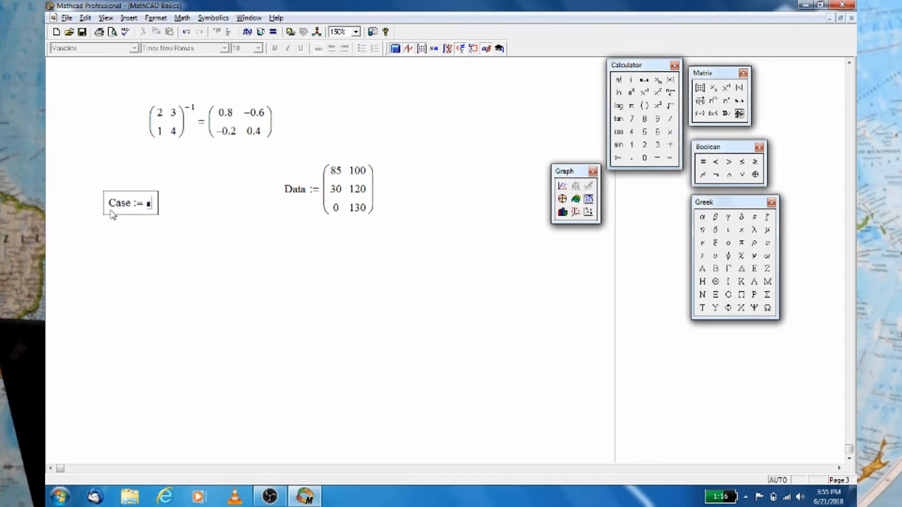
{"action": "type", "text": "2"}
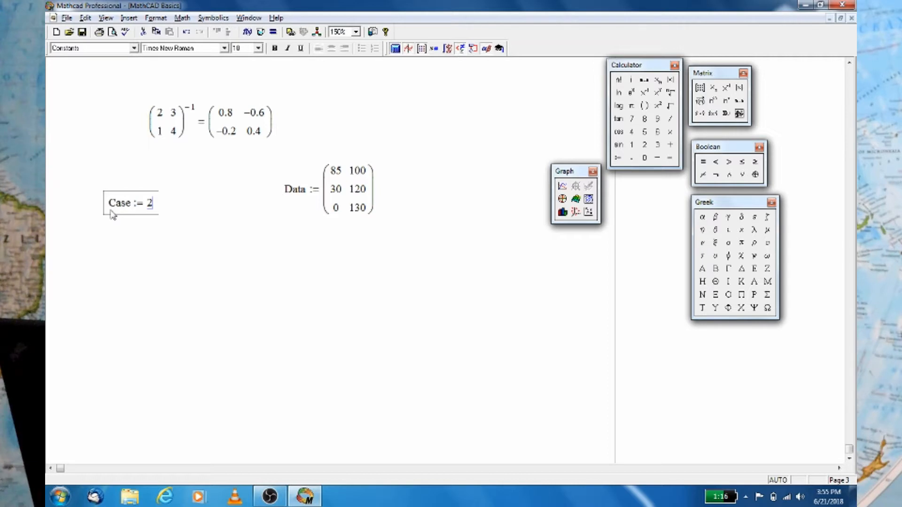
{"action": "left_click", "coordinate": [162, 246]}
Step: Define angle as the Data element at row 2, column 1 below Case, and evaluate angle beside the definition
{"action": "left_click", "coordinate": [101, 246]}
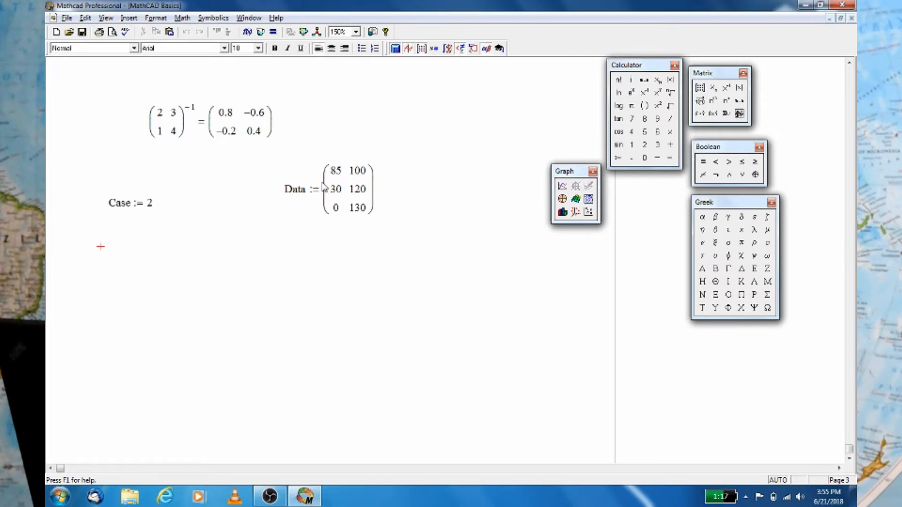
{"action": "left_click", "coordinate": [127, 253]}
{"action": "type", "text": "angle"}
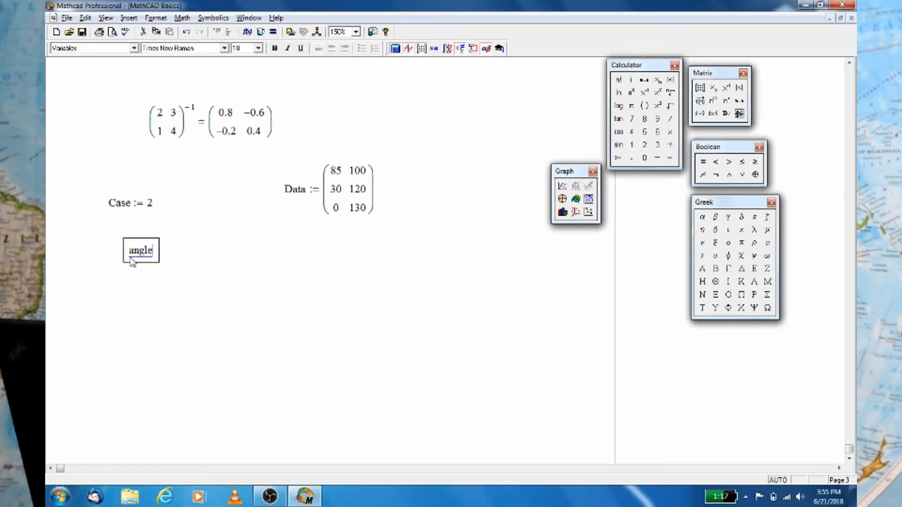
{"action": "type", "text": ":"}
{"action": "type", "text": "Data"}
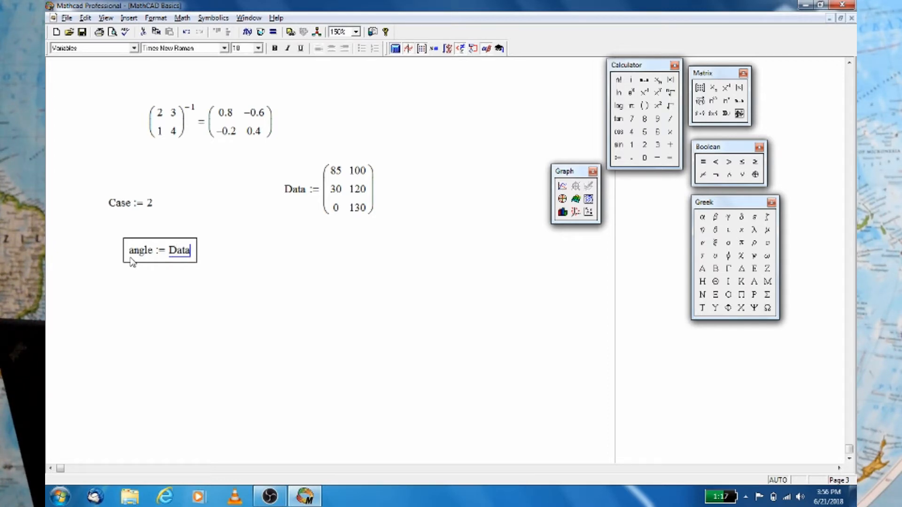
{"action": "type", "text": "["}
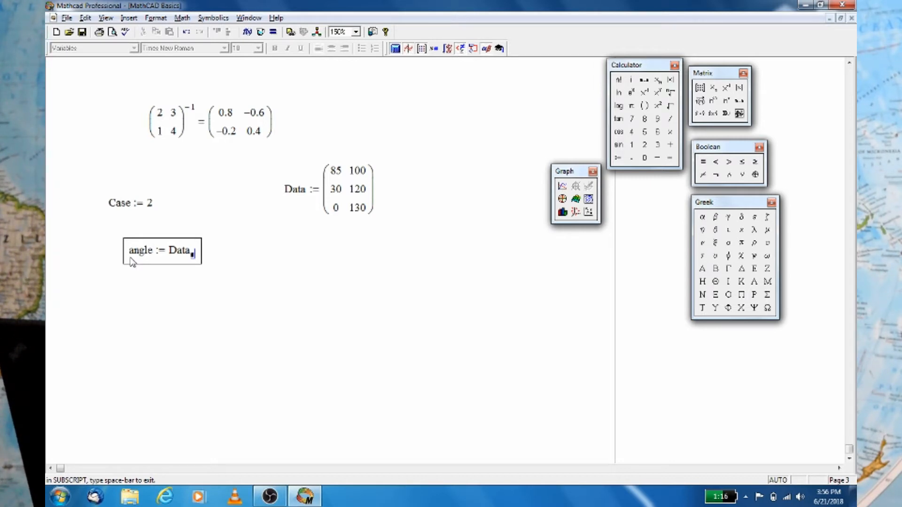
{"action": "type", "text": "2,1"}
{"action": "key", "text": "Right"}
{"action": "key", "text": "Right"}
{"action": "key", "text": "Right"}
{"action": "key", "text": "Right"}
{"action": "type", "text": "angle ="}
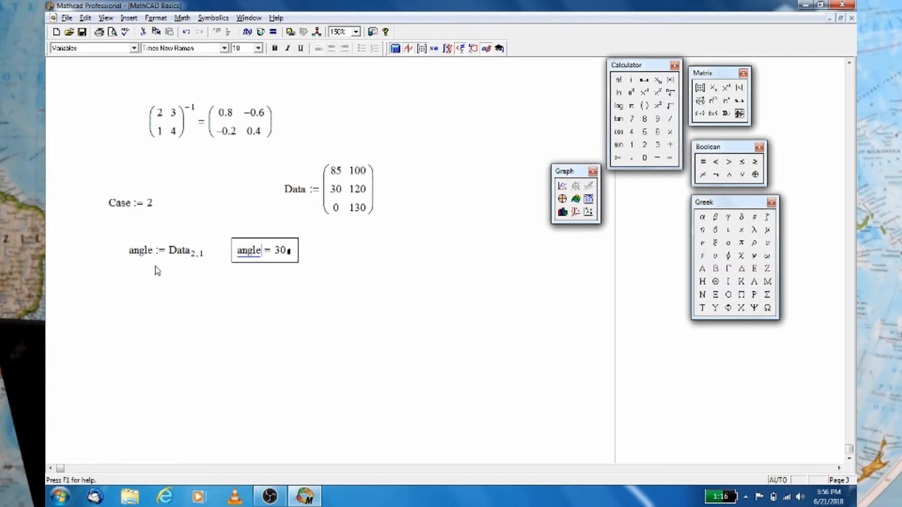
Step: Define ext as the Data element at row 2, column 2 below angle, and evaluate ext beside the definition
{"action": "left_click", "coordinate": [133, 283]}
{"action": "type", "text": "ex"}
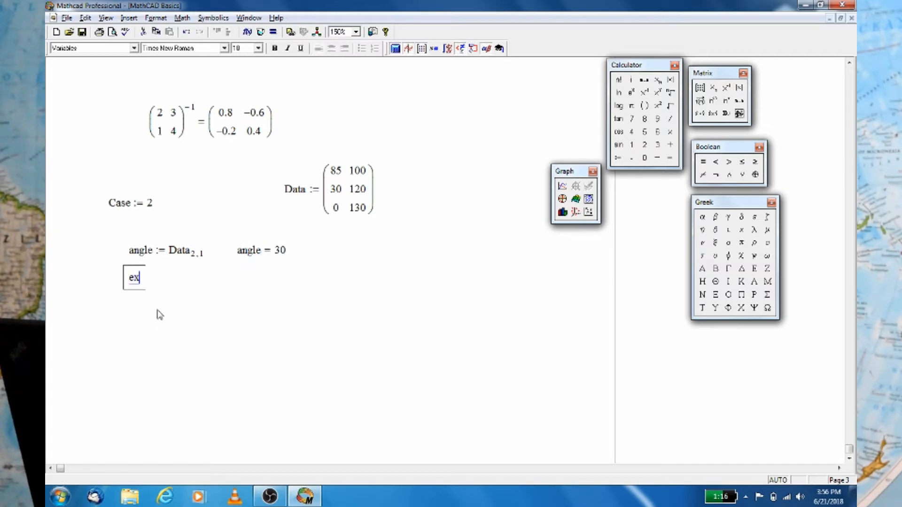
{"action": "type", "text": "t := Data"}
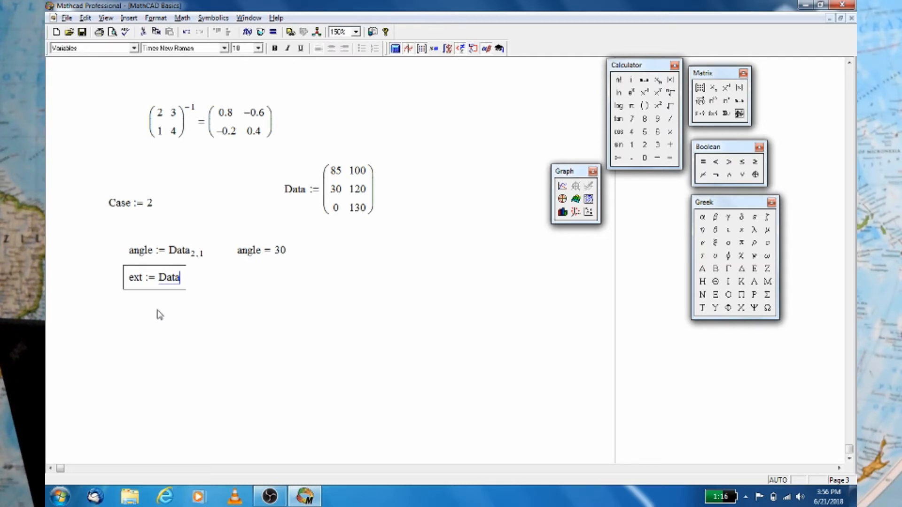
{"action": "key", "text": "bracketleft"}
{"action": "type", "text": "2,2"}
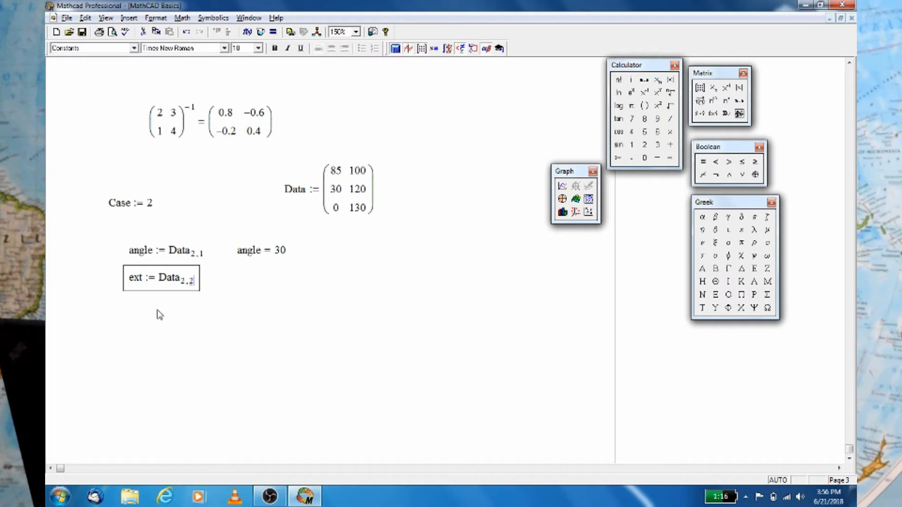
{"action": "left_click", "coordinate": [238, 282]}
{"action": "type", "text": "ext = 120"}
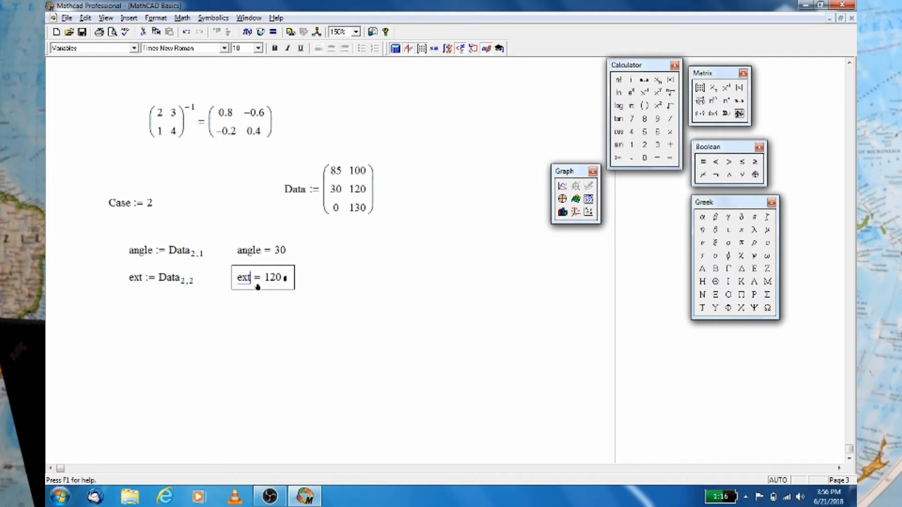
Step: Multiply the angle definition by the unit deg and display the evaluated angle in deg
{"action": "left_click", "coordinate": [204, 255]}
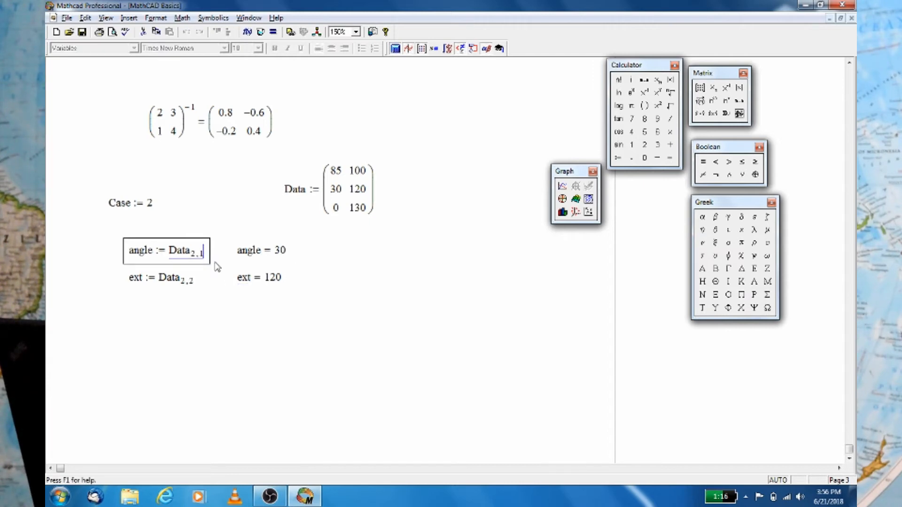
{"action": "type", "text": "*deg"}
{"action": "left_click", "coordinate": [293, 279]}
{"action": "left_click", "coordinate": [299, 254]}
{"action": "type", "text": "deg"}
{"action": "left_click", "coordinate": [310, 274]}
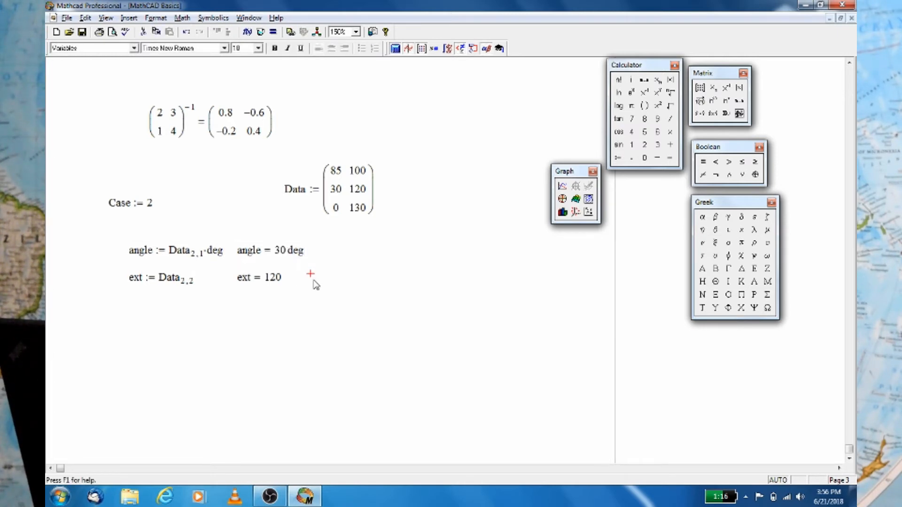
{"action": "left_click", "coordinate": [193, 282]}
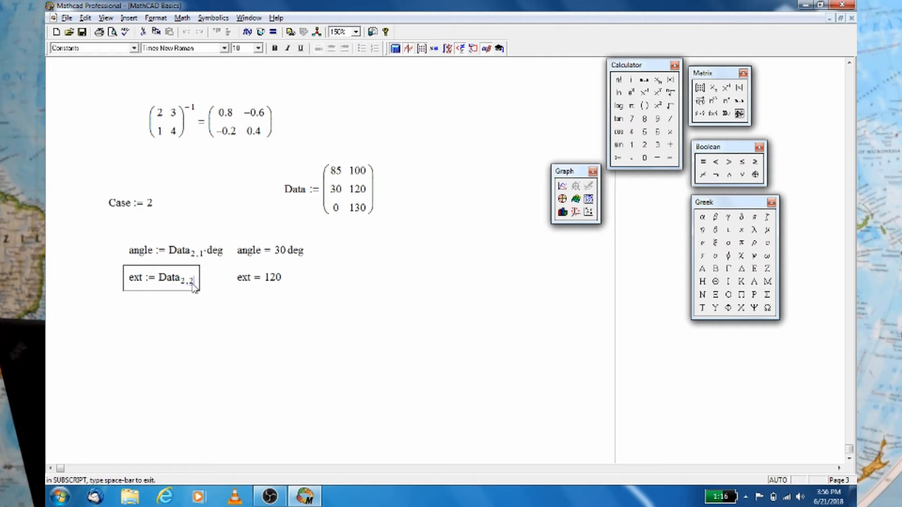
{"action": "type", "text": "*in"}
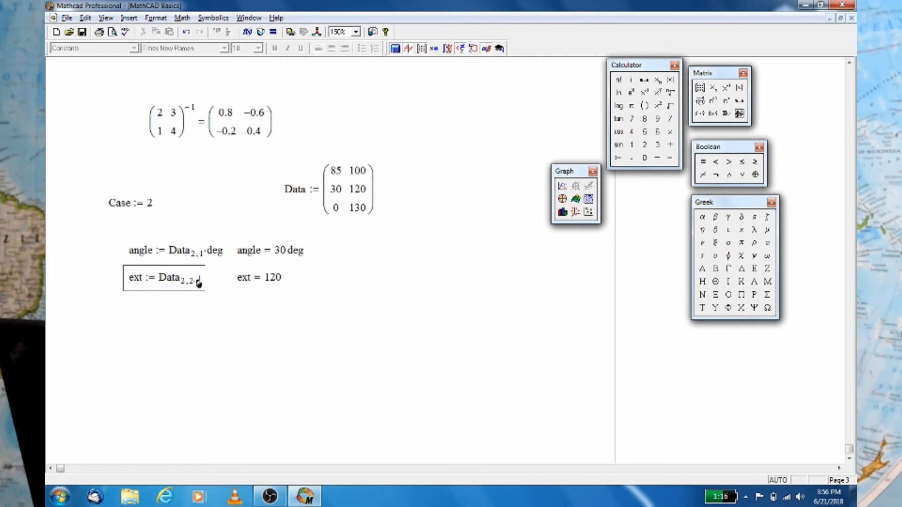
{"action": "left_click", "coordinate": [256, 315]}
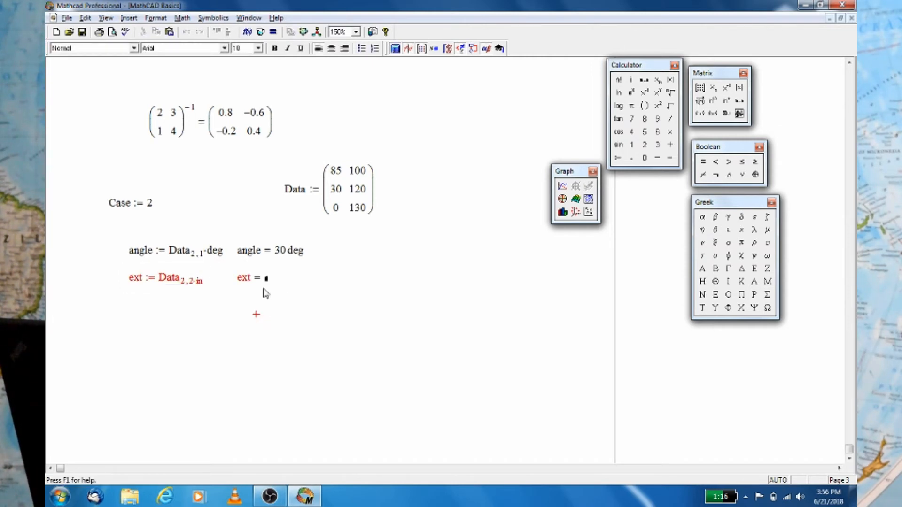
{"action": "left_click", "coordinate": [201, 281]}
{"action": "key", "text": "BackSpace"}
{"action": "key", "text": "BackSpace"}
{"action": "key", "text": "BackSpace"}
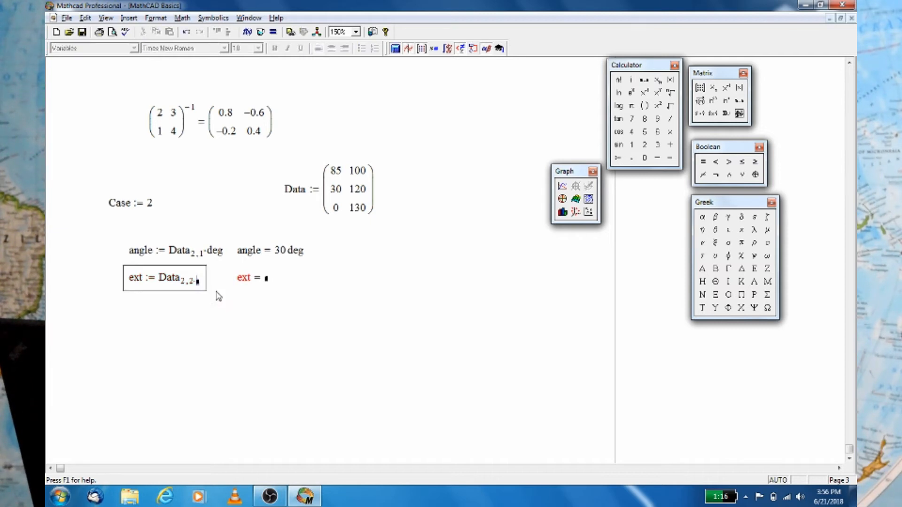
Step: Multiply the whole subscripted Data term in the ext definition by the unit in, and display the evaluated ext in inches
{"action": "key", "text": "space"}
{"action": "type", "text": "*"}
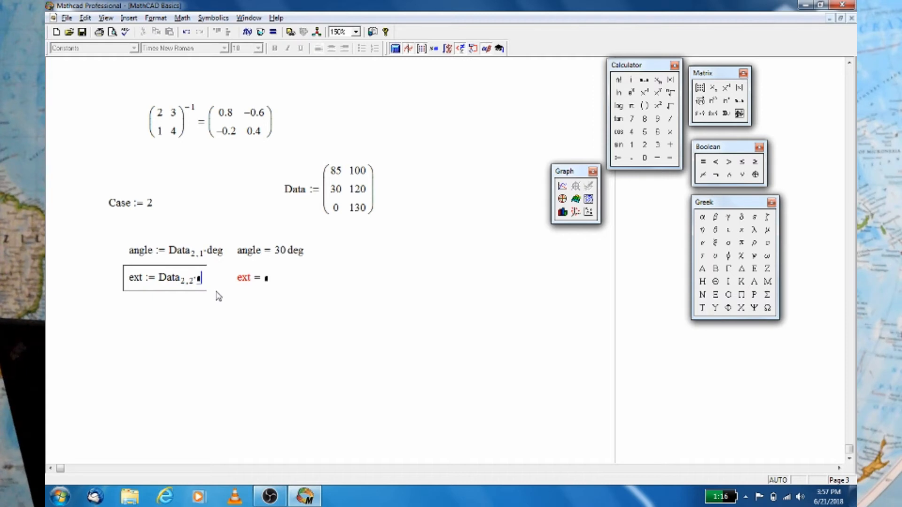
{"action": "type", "text": "in"}
{"action": "left_click", "coordinate": [242, 301]}
{"action": "left_click", "coordinate": [282, 281]}
{"action": "type", "text": "in"}
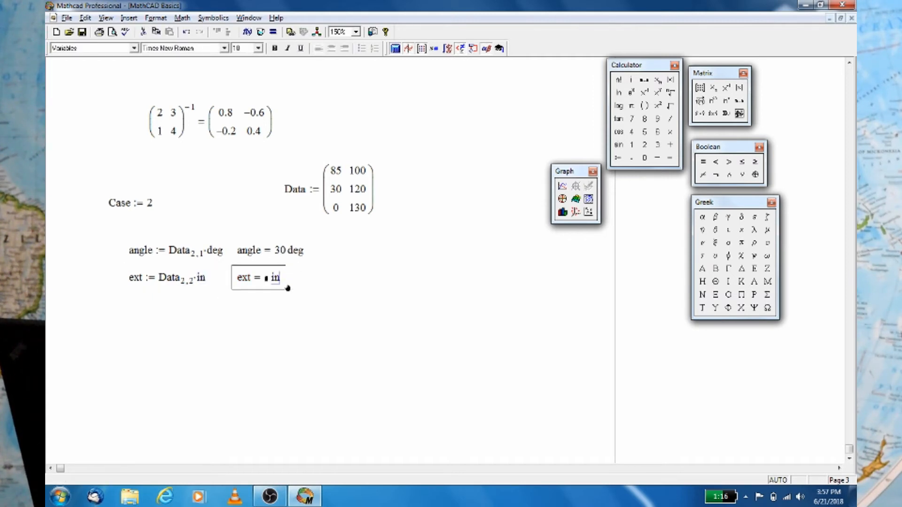
{"action": "left_click", "coordinate": [282, 314]}
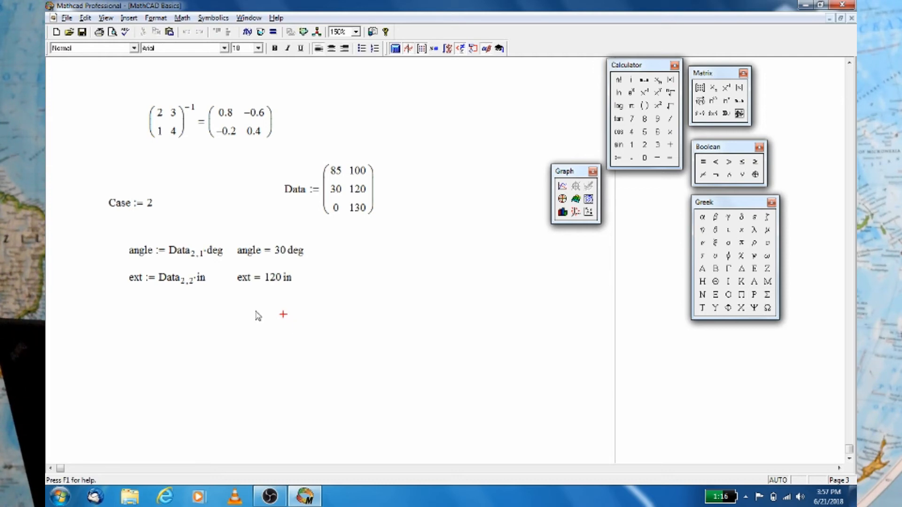
Step: Set the value of Case to 1
{"action": "left_click", "coordinate": [151, 207]}
{"action": "type", "text": "1"}
{"action": "left_click", "coordinate": [188, 205]}
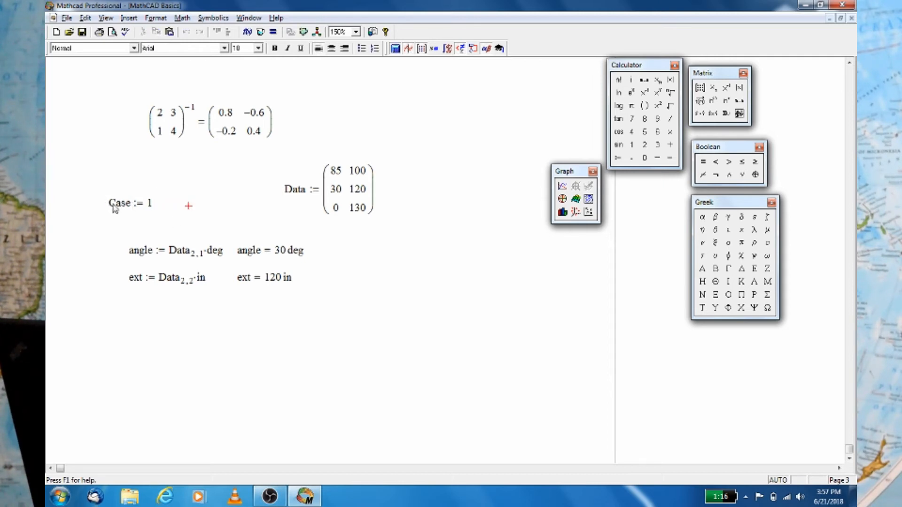
Step: Replace the row subscript of Data with the variable Case in both the angle and ext definitions
{"action": "double_click", "coordinate": [195, 253]}
{"action": "type", "text": "Case"}
{"action": "left_click", "coordinate": [215, 301]}
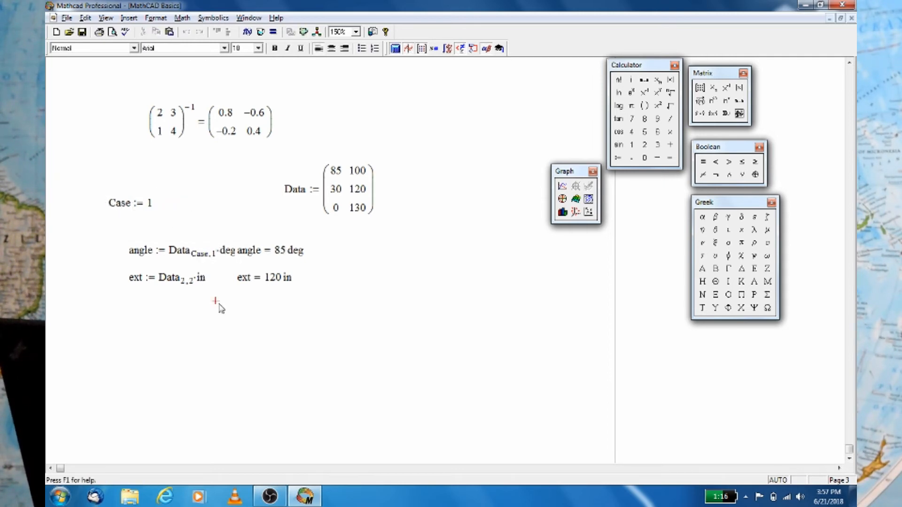
{"action": "left_click", "coordinate": [188, 284]}
{"action": "type", "text": "Case"}
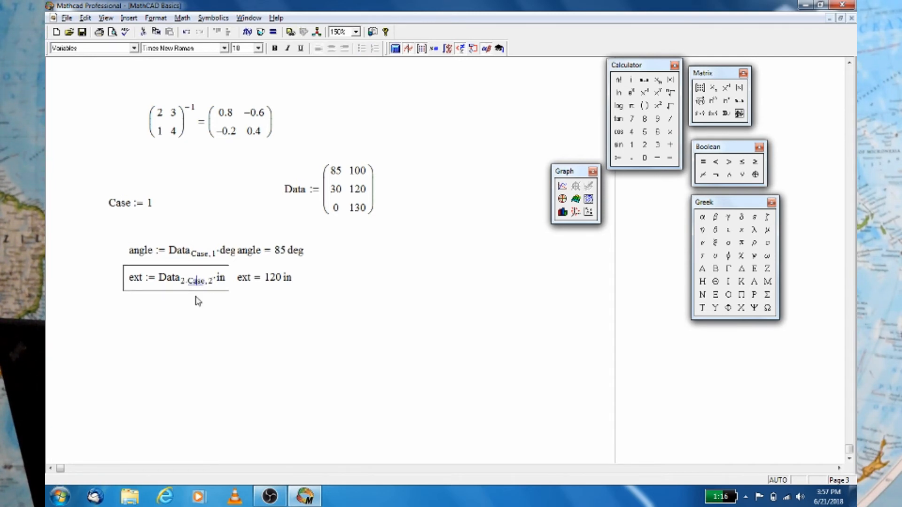
{"action": "key", "text": "BackSpace"}
{"action": "key", "text": "BackSpace"}
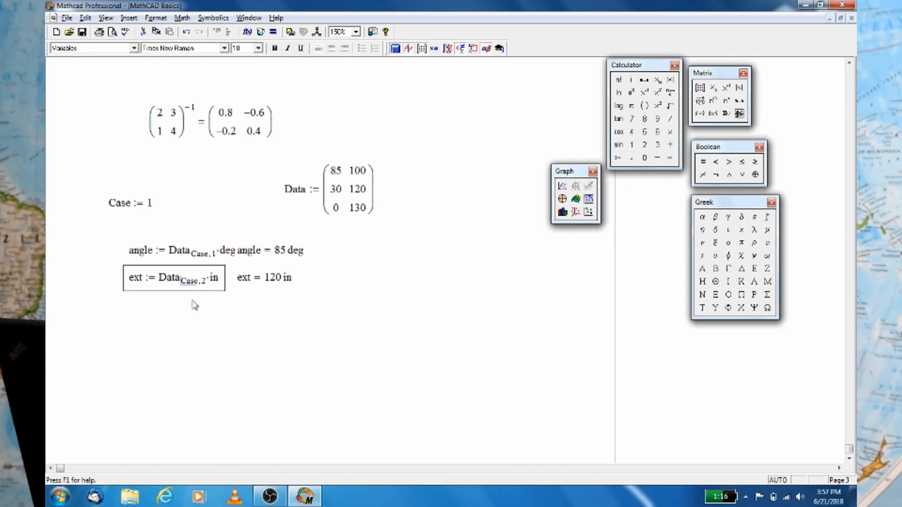
{"action": "left_click", "coordinate": [250, 308]}
Step: Move the evaluated angle and ext results directly below Data, and shift the Case definition slightly right and up
{"action": "left_click_drag", "start_coordinate": [229, 226], "coordinate": [307, 241]}
{"action": "left_click", "coordinate": [431, 288]}
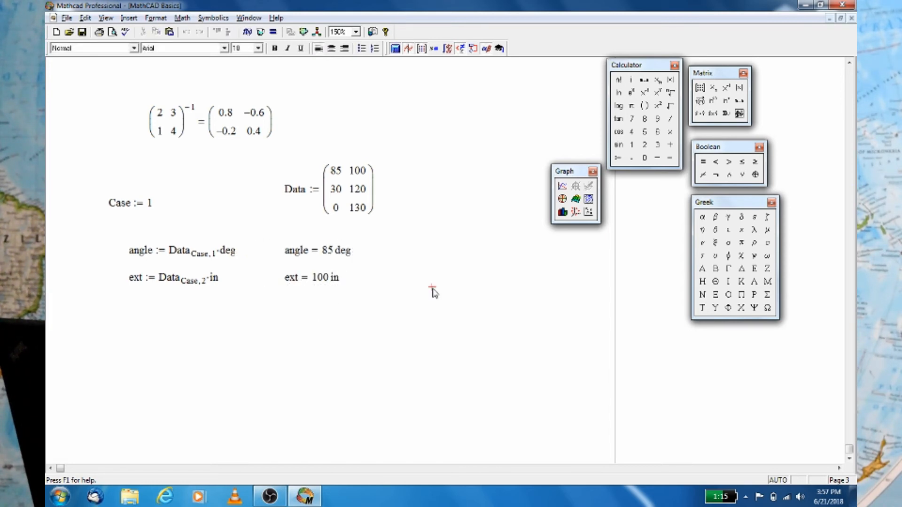
{"action": "left_click", "coordinate": [135, 204]}
{"action": "left_click_drag", "start_coordinate": [126, 191], "coordinate": [153, 185]}
Step: Set the value of Case to 2
{"action": "double_click", "coordinate": [178, 198]}
{"action": "type", "text": "2"}
{"action": "left_click", "coordinate": [229, 206]}
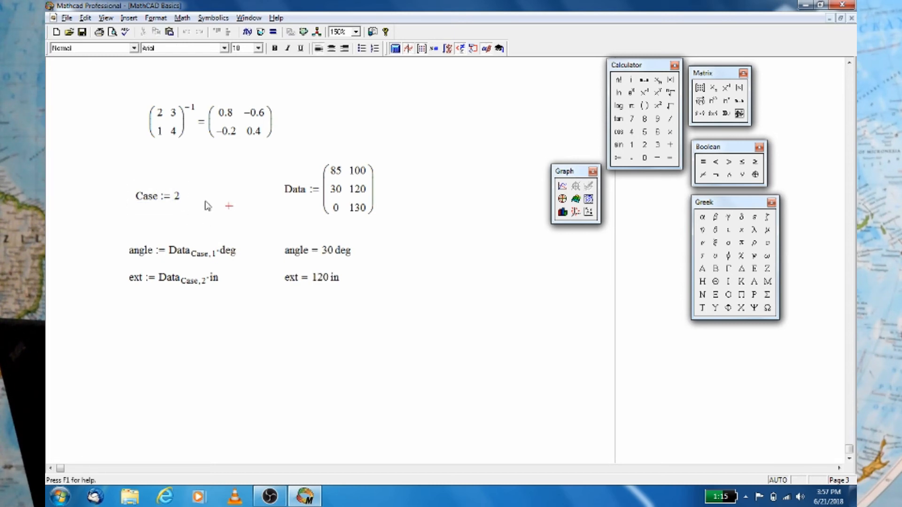
Step: Set the value of Case to 3
{"action": "double_click", "coordinate": [176, 198]}
{"action": "type", "text": "3"}
{"action": "left_click", "coordinate": [226, 203]}
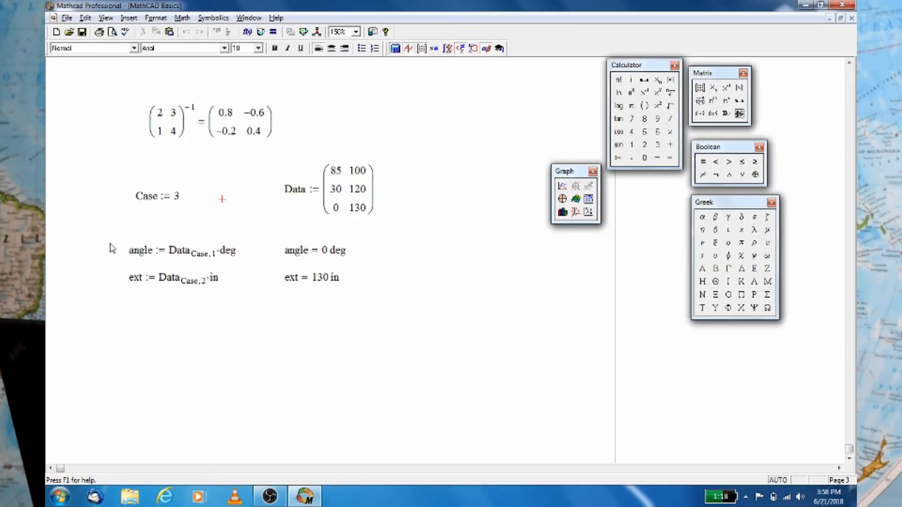
Step: Align the matrix inverse equation and the Case, angle and ext definitions in one vertical column
{"action": "left_click_drag", "start_coordinate": [106, 251], "coordinate": [353, 266]}
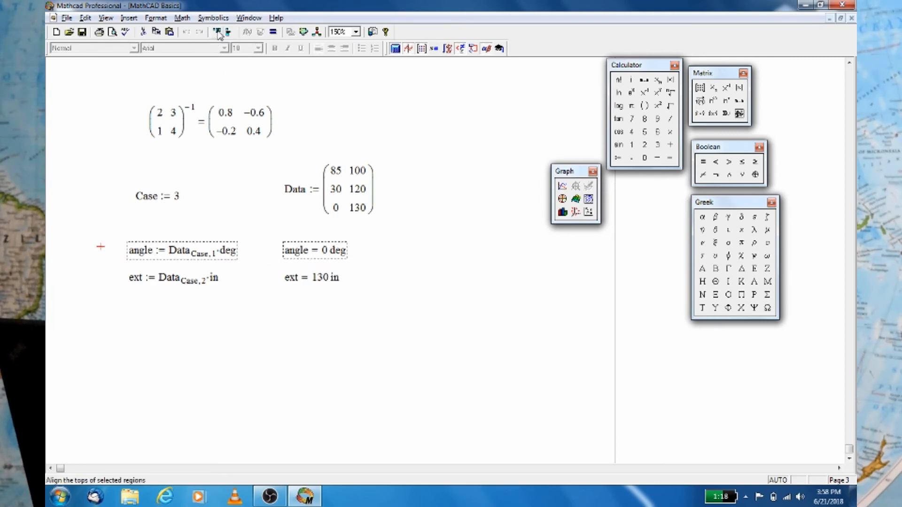
{"action": "left_click_drag", "start_coordinate": [114, 91], "coordinate": [174, 296]}
{"action": "left_click", "coordinate": [228, 32]}
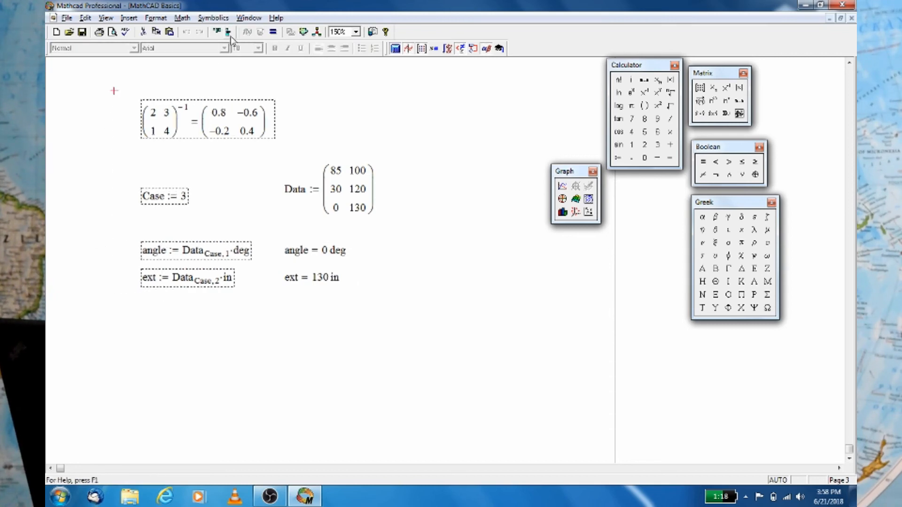